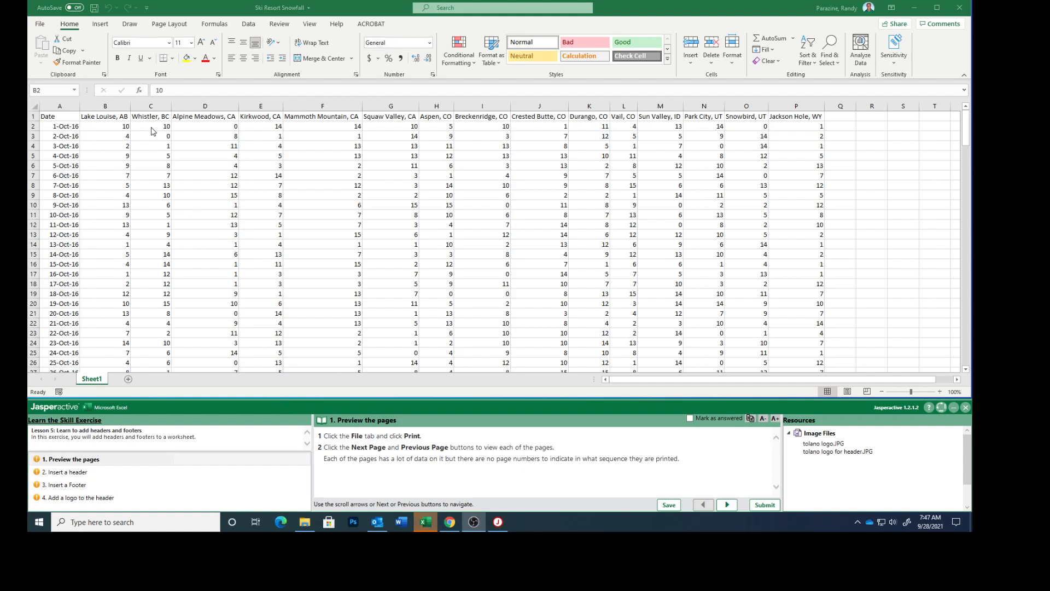
Page through the worksheet's print preview, then mark the Preview the pages task as answered and advance to the header task.
left_click(39, 25)
left_click(40, 25)
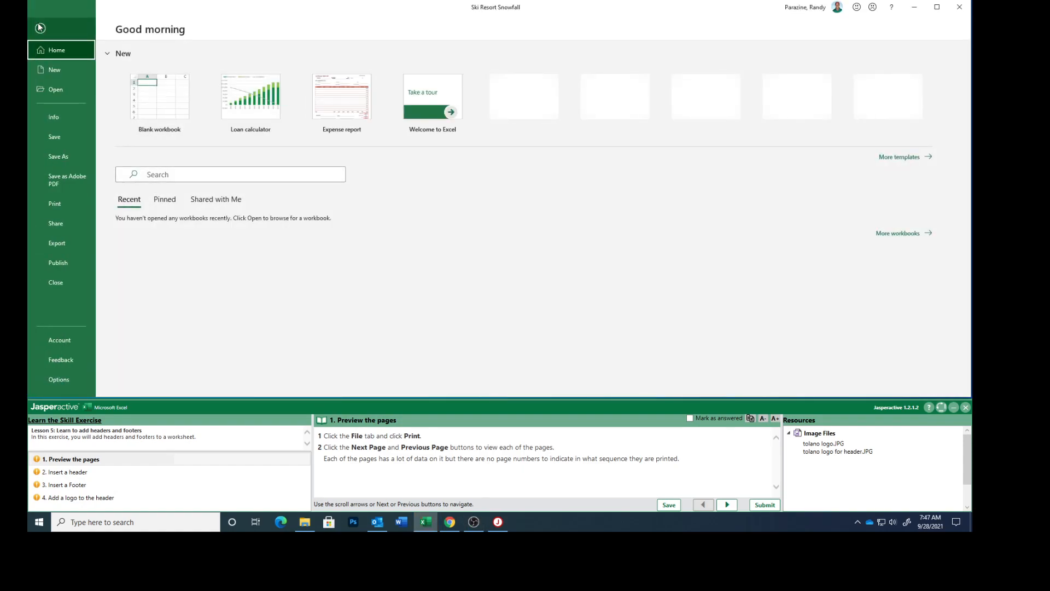
left_click(54, 204)
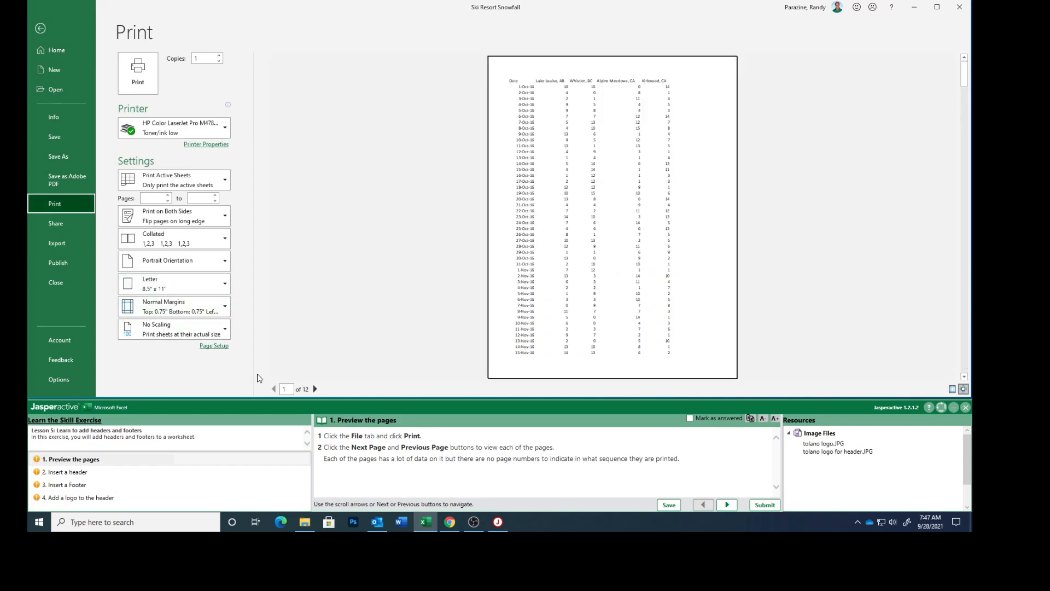
left_click(316, 389)
left_click(316, 389)
left_click(316, 389)
left_click(315, 389)
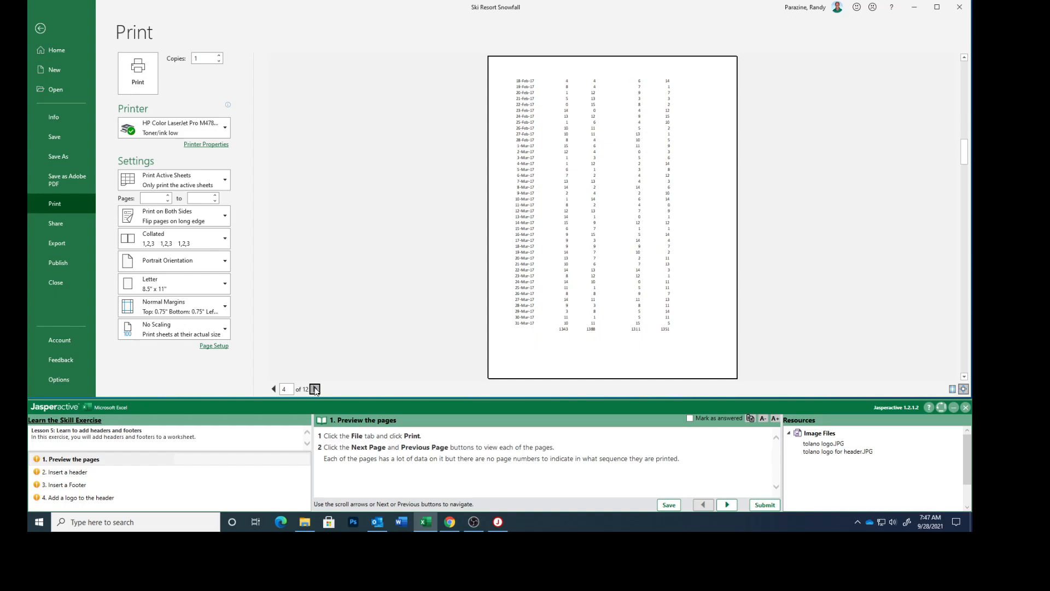
left_click(316, 389)
left_click(315, 389)
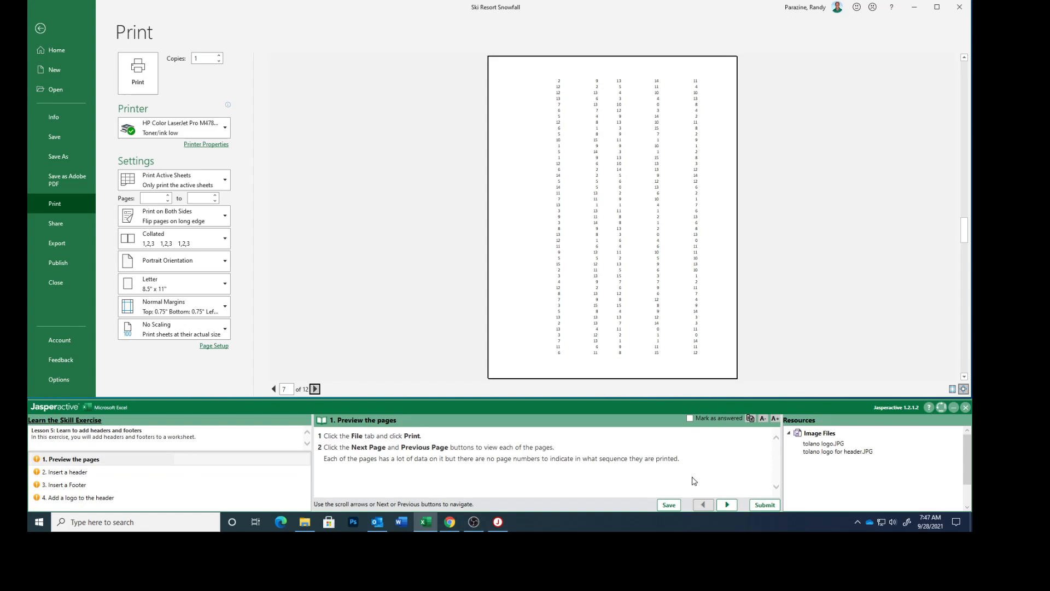
left_click(689, 418)
left_click(723, 503)
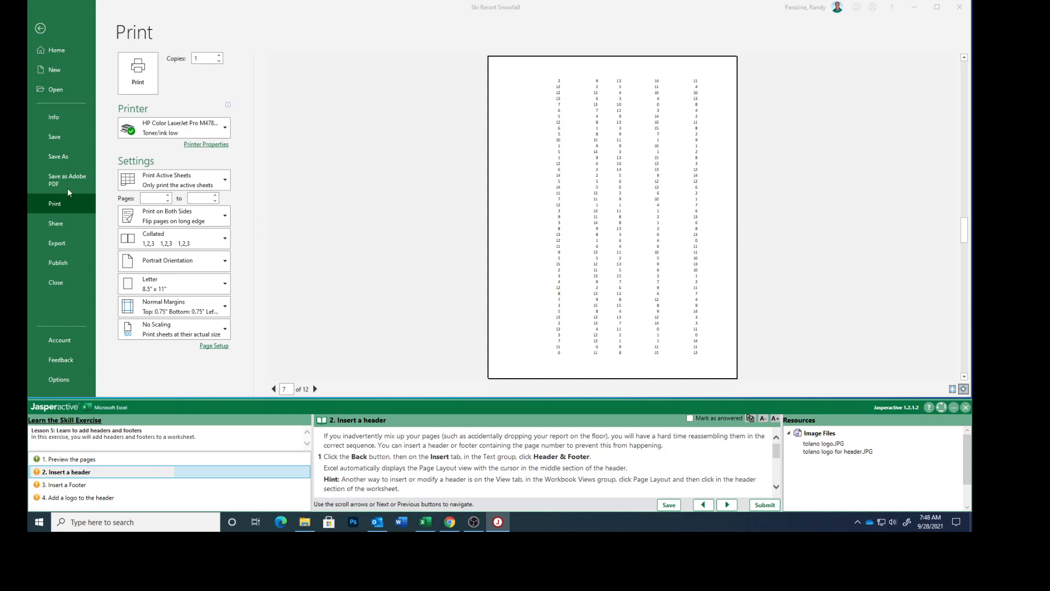
Leave the print preview and add the preformatted Ski Resort Snowfall header to the worksheet.
left_click(41, 30)
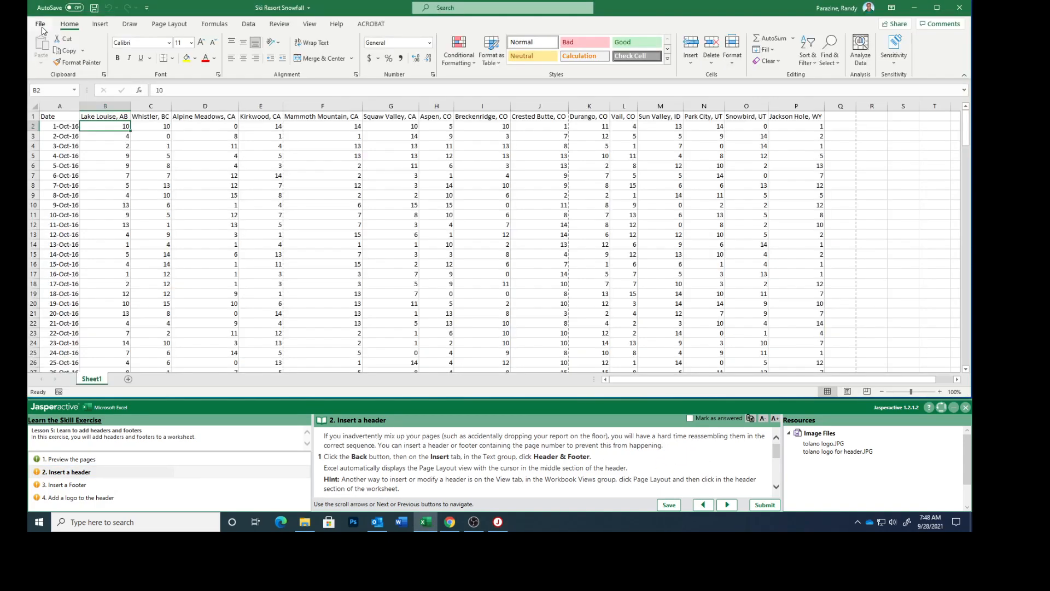
left_click(106, 26)
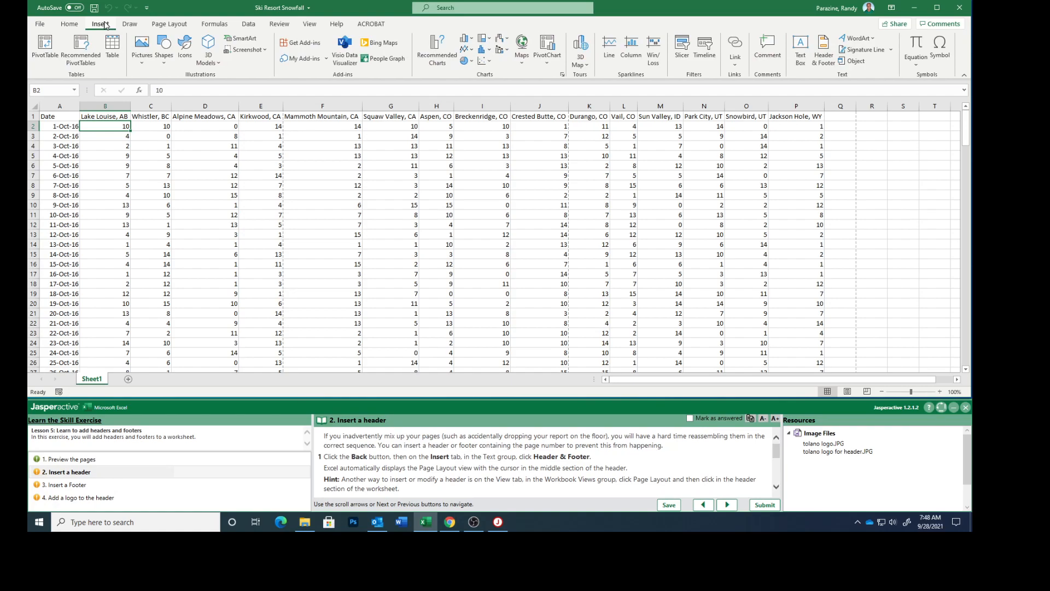
left_click(824, 49)
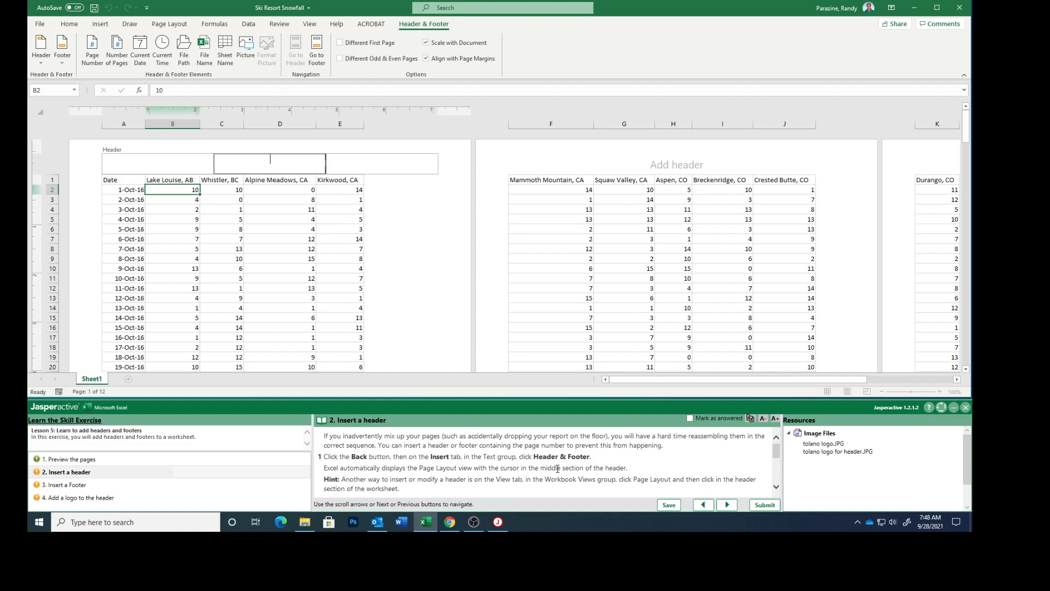
scroll(557, 448, "down", 1)
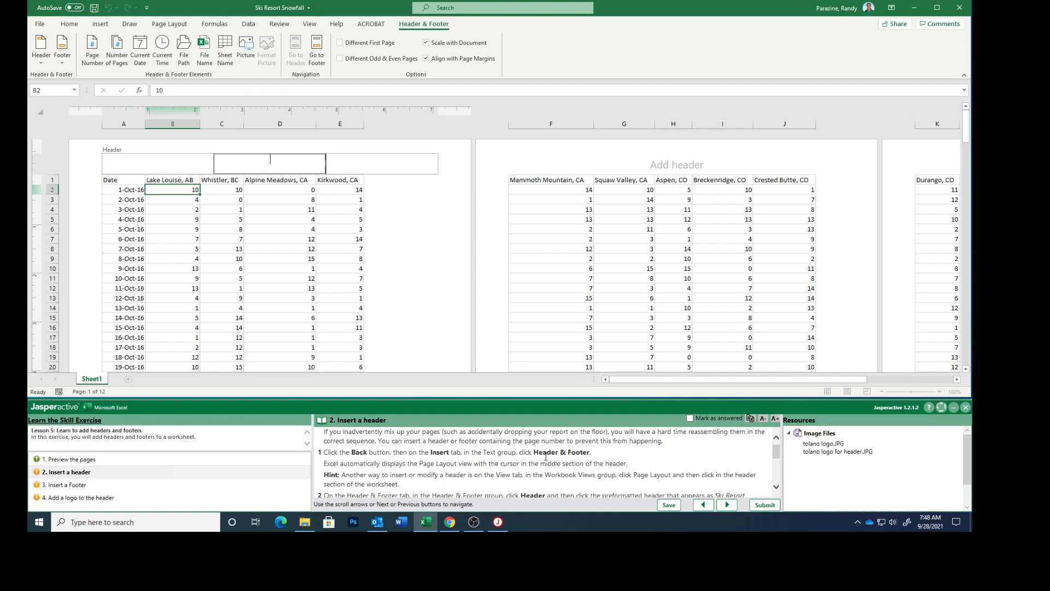
scroll(545, 456, "down", 1)
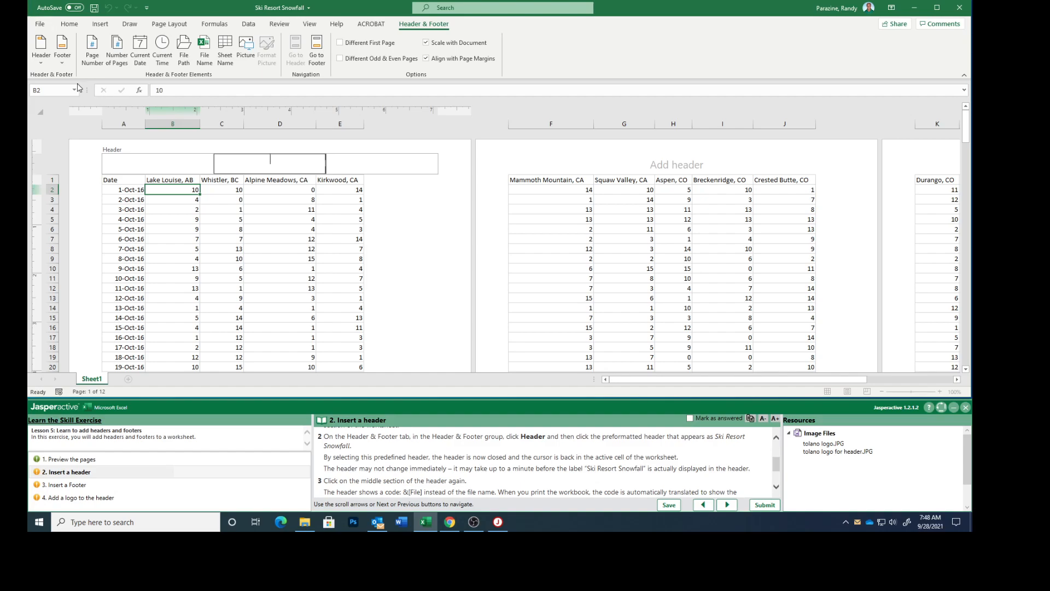
left_click(41, 51)
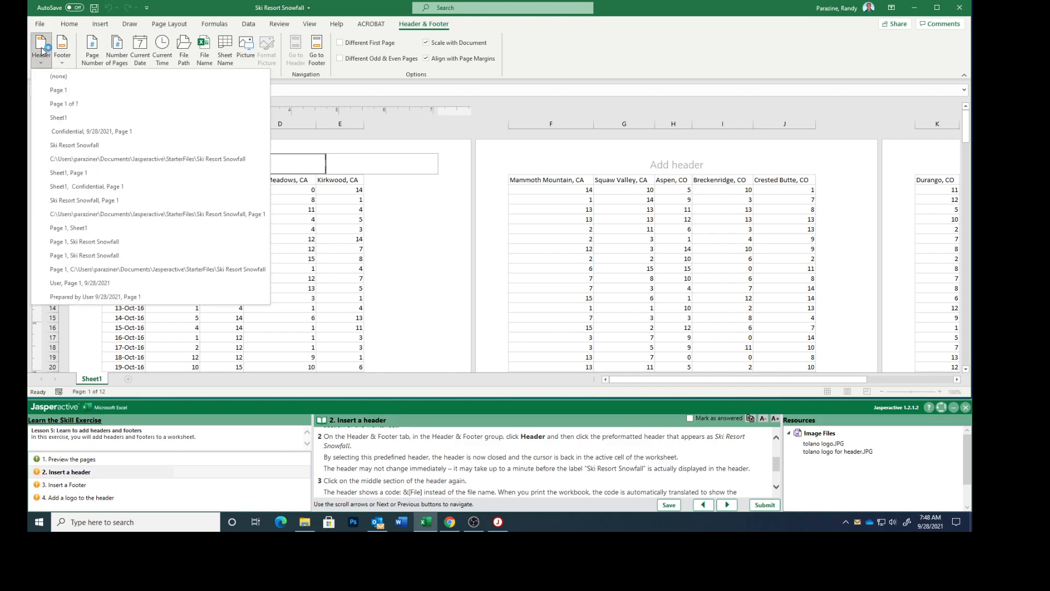
left_click(81, 146)
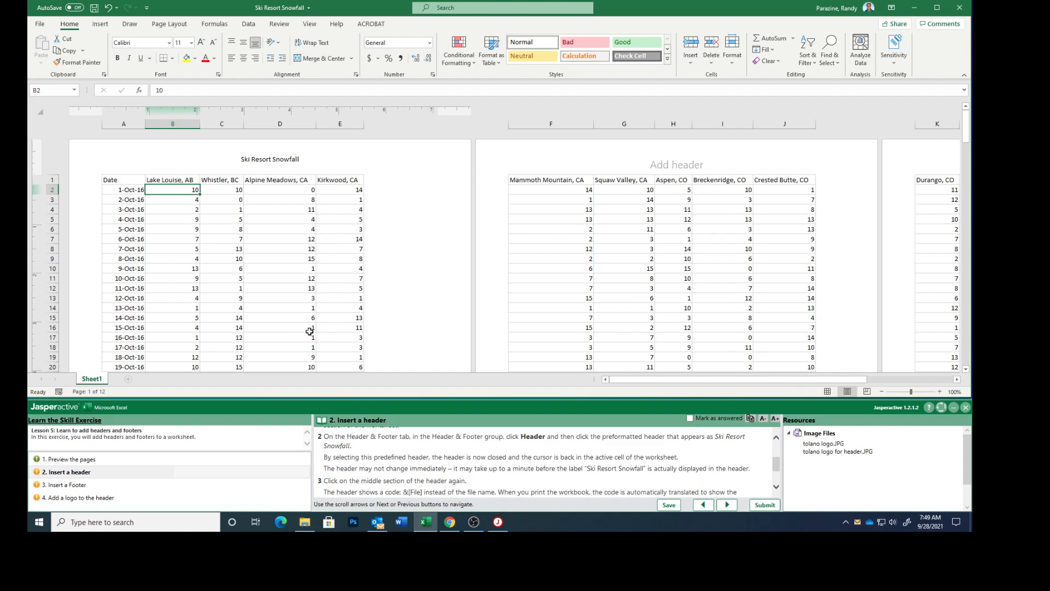
Reopen the center header section to view its code, then mark the Insert a header task as answered and advance.
scroll(544, 456, "down", 3)
left_click(265, 158)
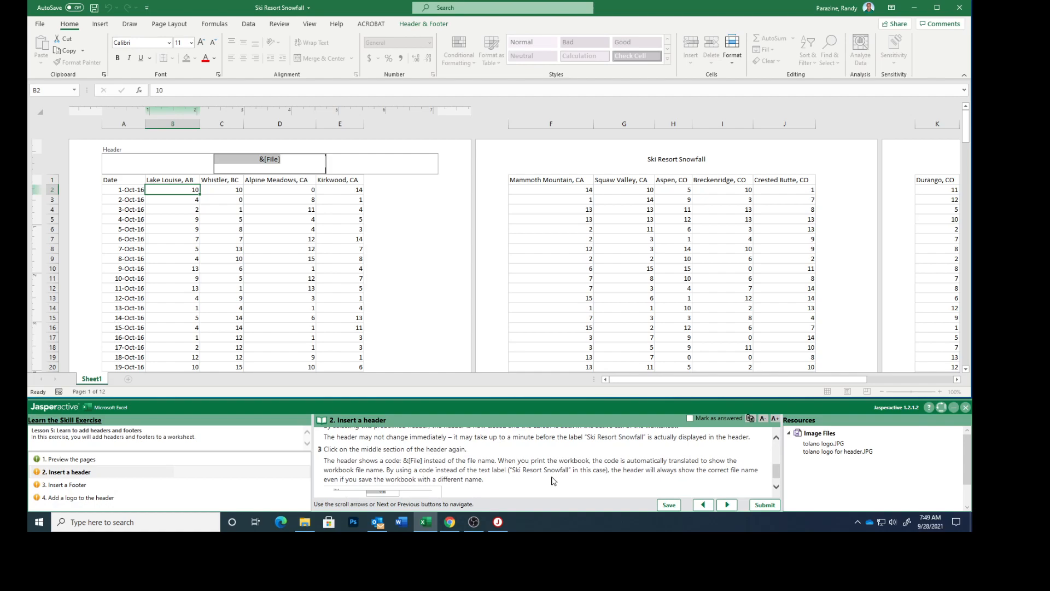
scroll(553, 481, "down", 1)
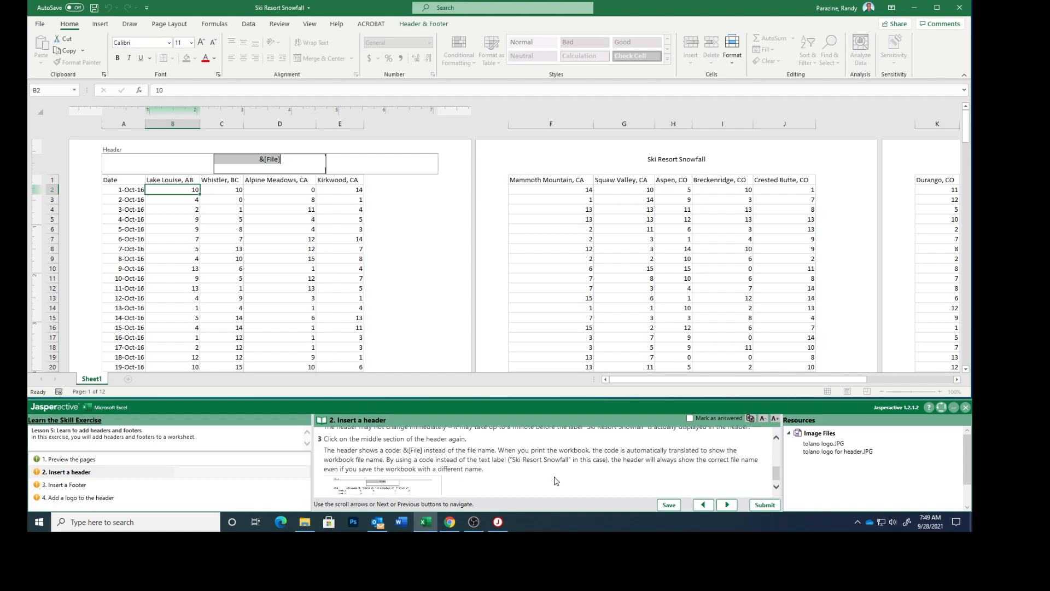
scroll(556, 481, "down", 1)
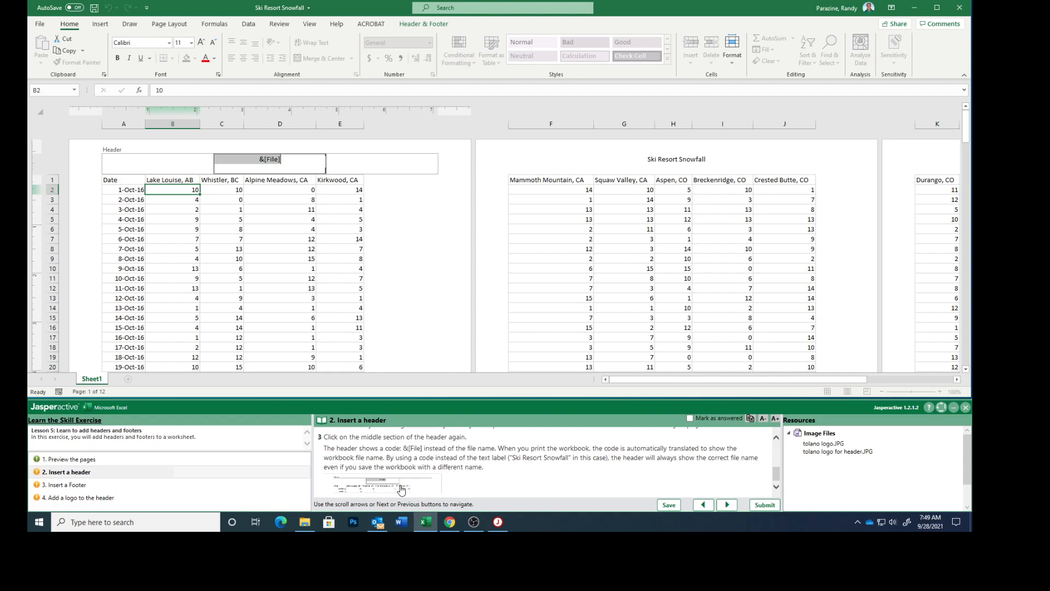
left_click(690, 418)
left_click(727, 505)
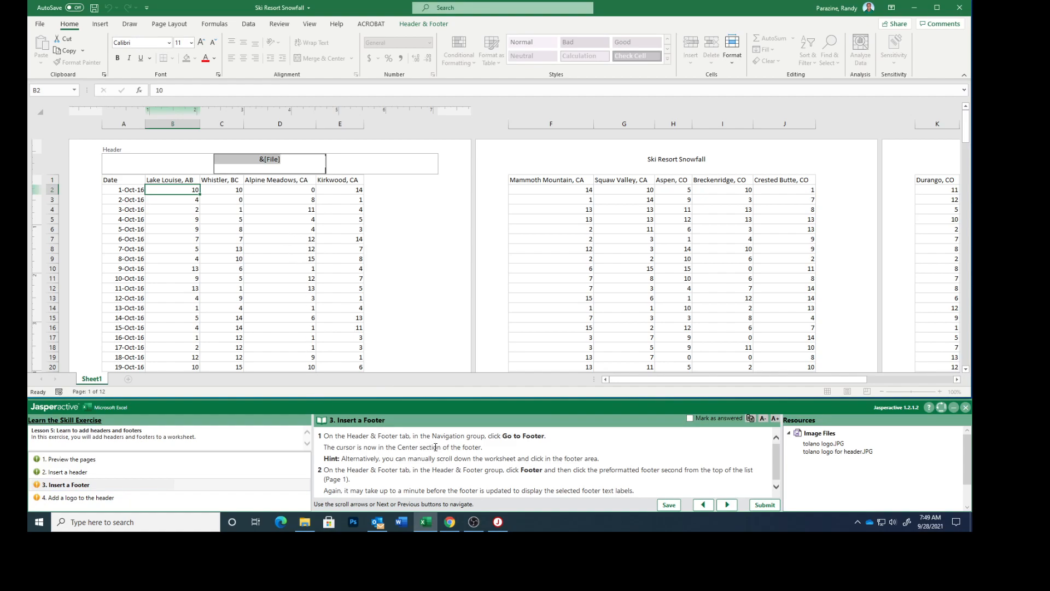
Add the preformatted Page 1 footer to the worksheet, then mark the Insert a Footer task as answered and advance.
left_click(427, 26)
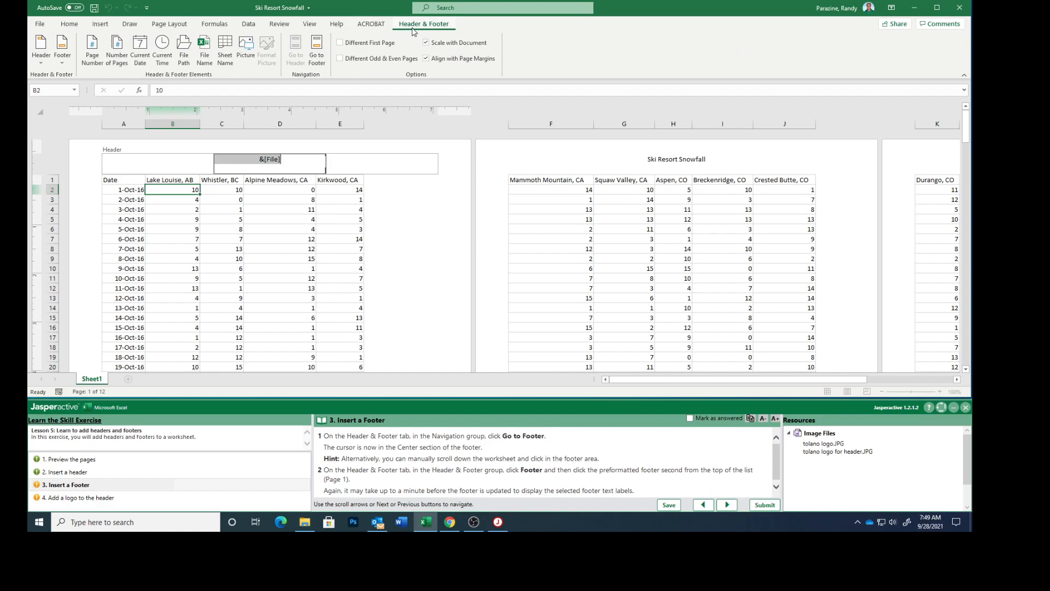
left_click(319, 51)
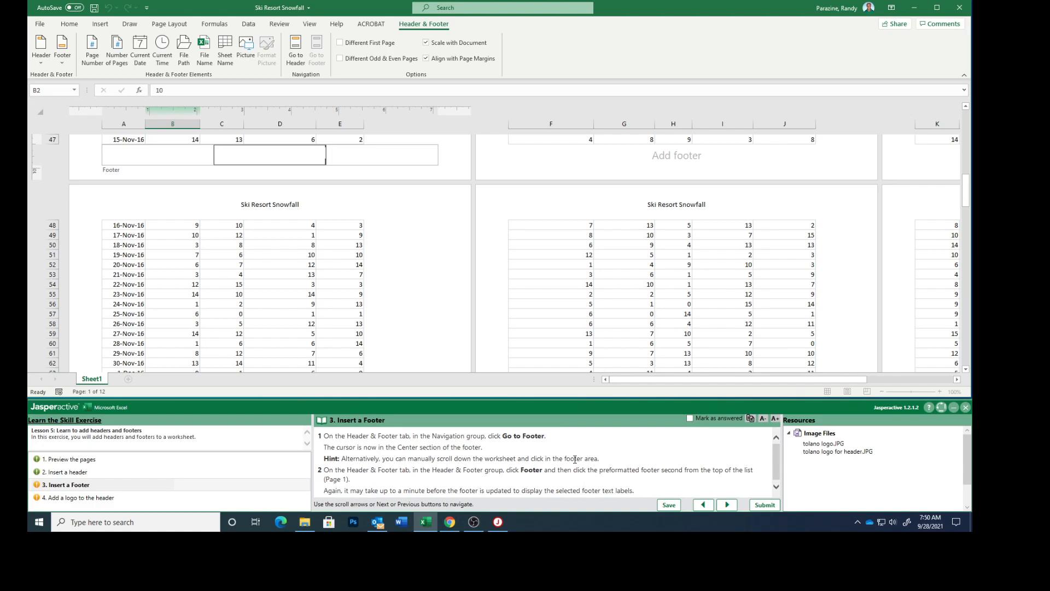
scroll(562, 455, "down", 1)
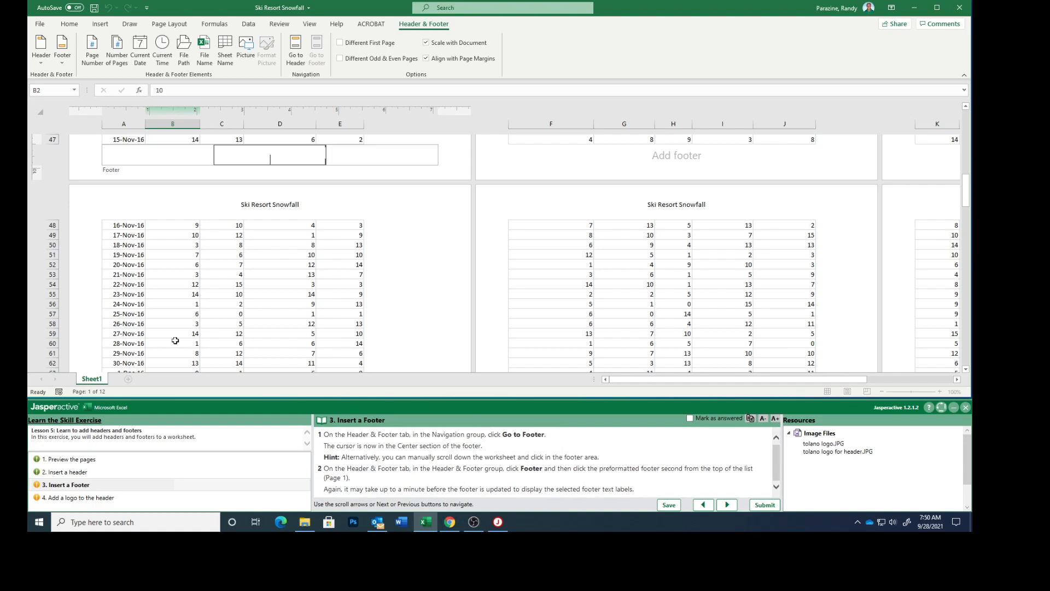
left_click(62, 55)
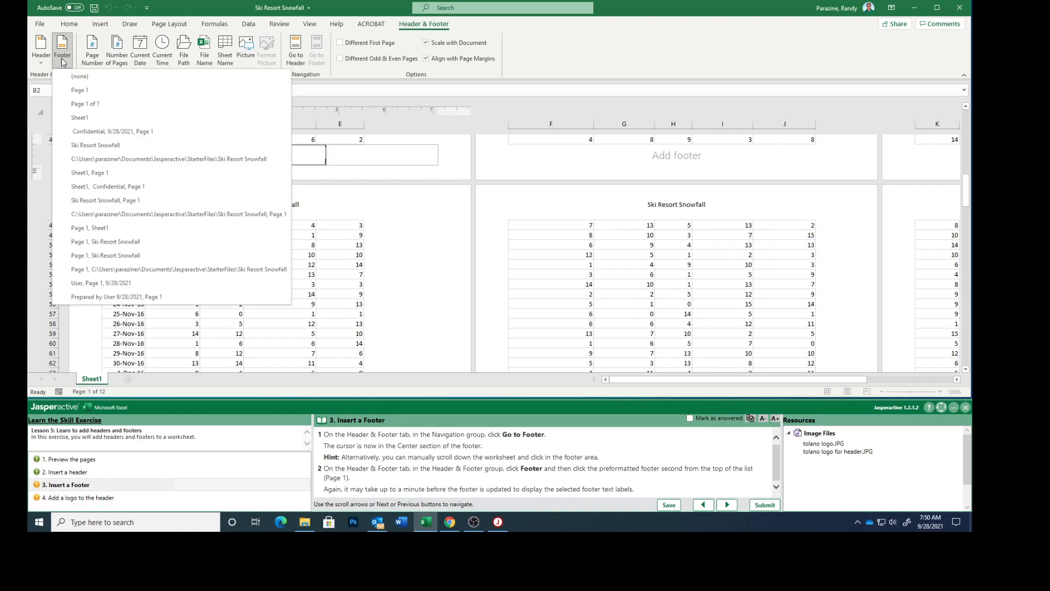
left_click(83, 92)
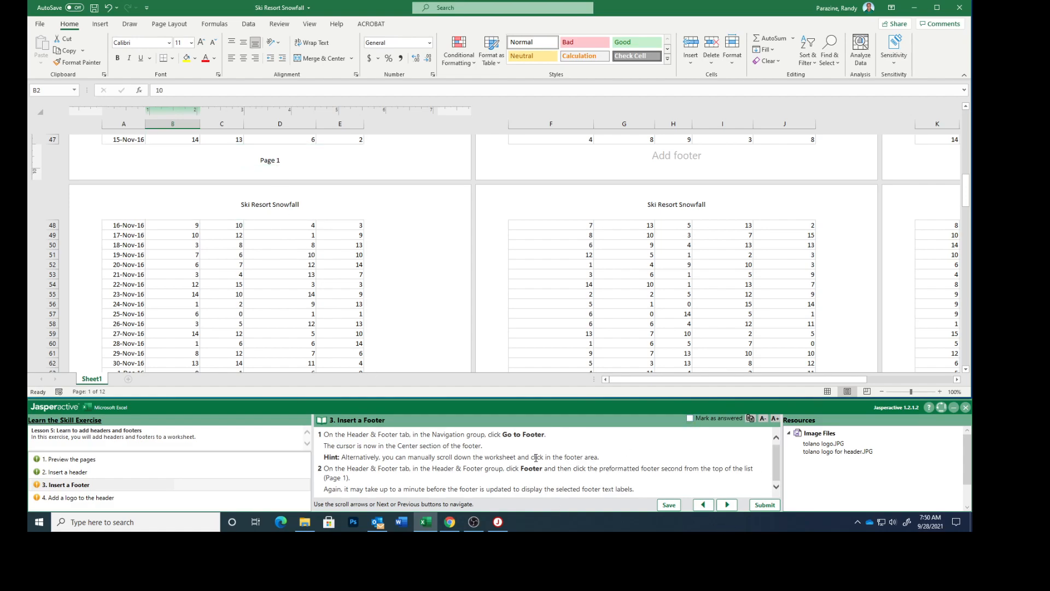
left_click(690, 418)
left_click(727, 504)
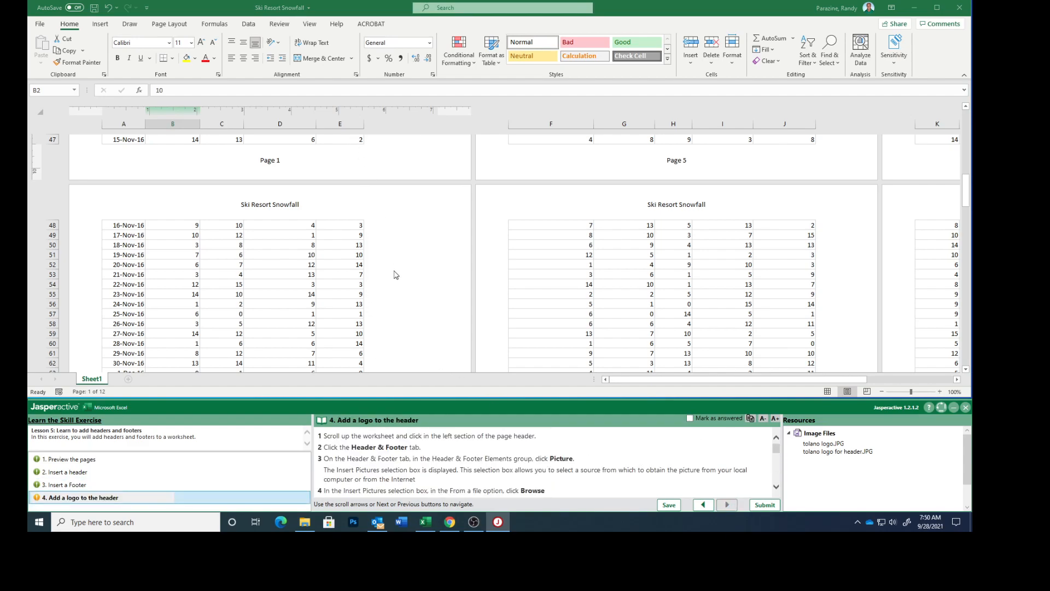
Start inserting a picture from a local file into the left section of the first page's header.
scroll(398, 276, "up", 6)
scroll(382, 236, "up", 5)
scroll(382, 236, "up", 5)
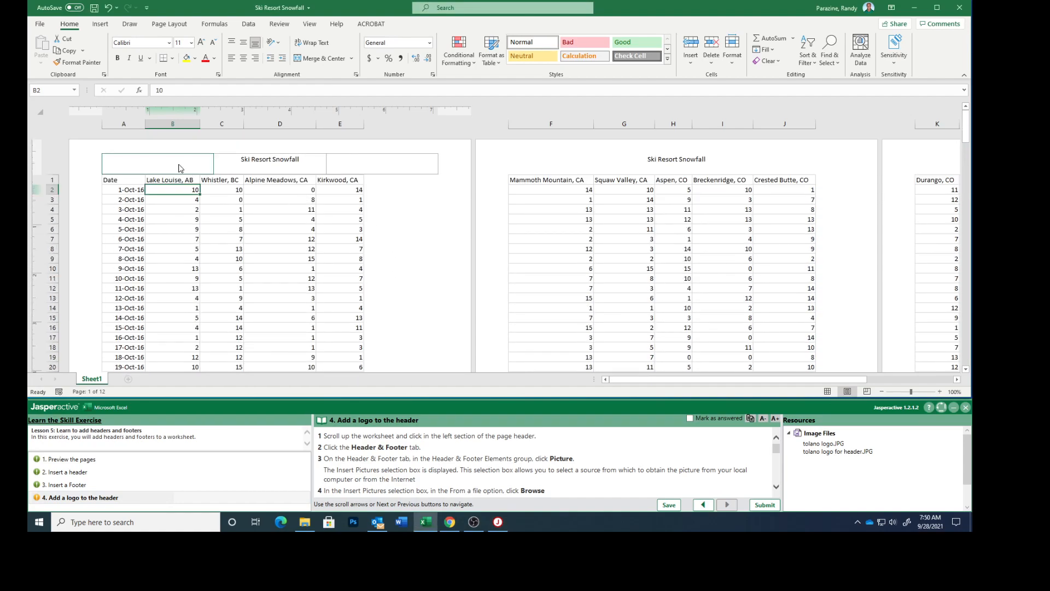
left_click(139, 160)
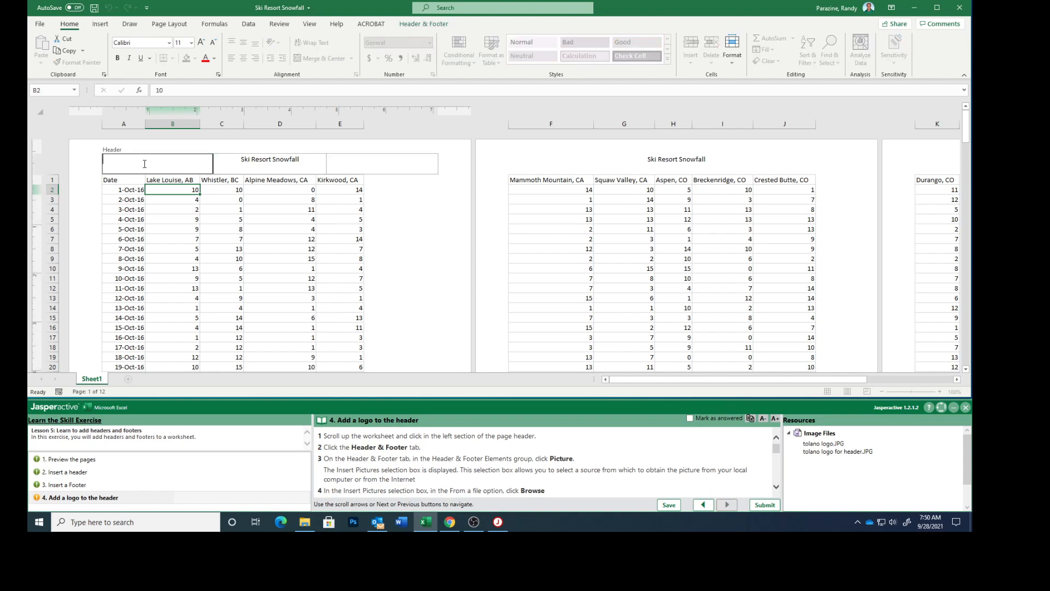
left_click(416, 25)
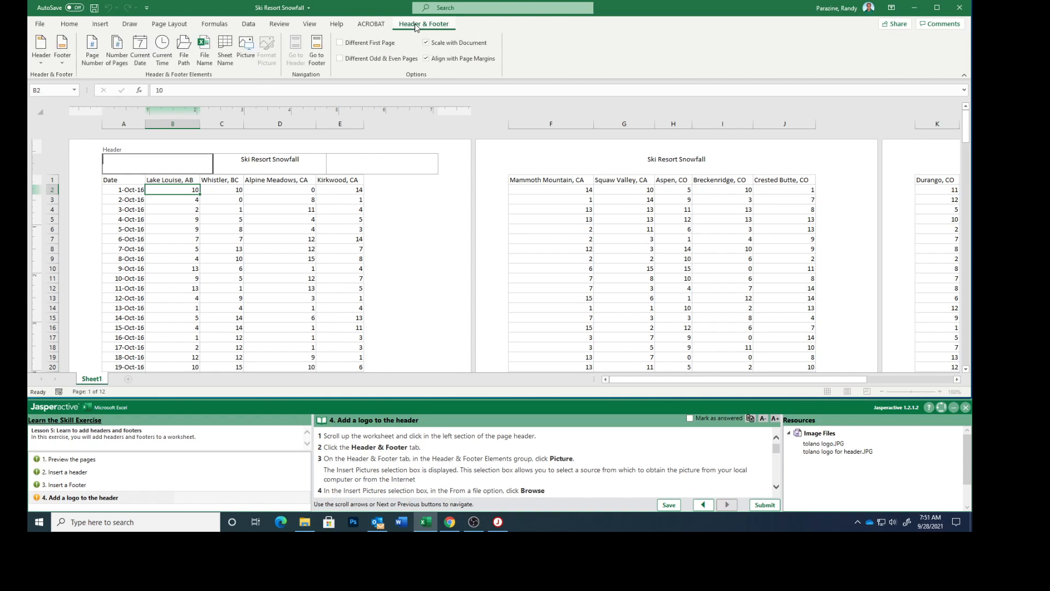
left_click(246, 45)
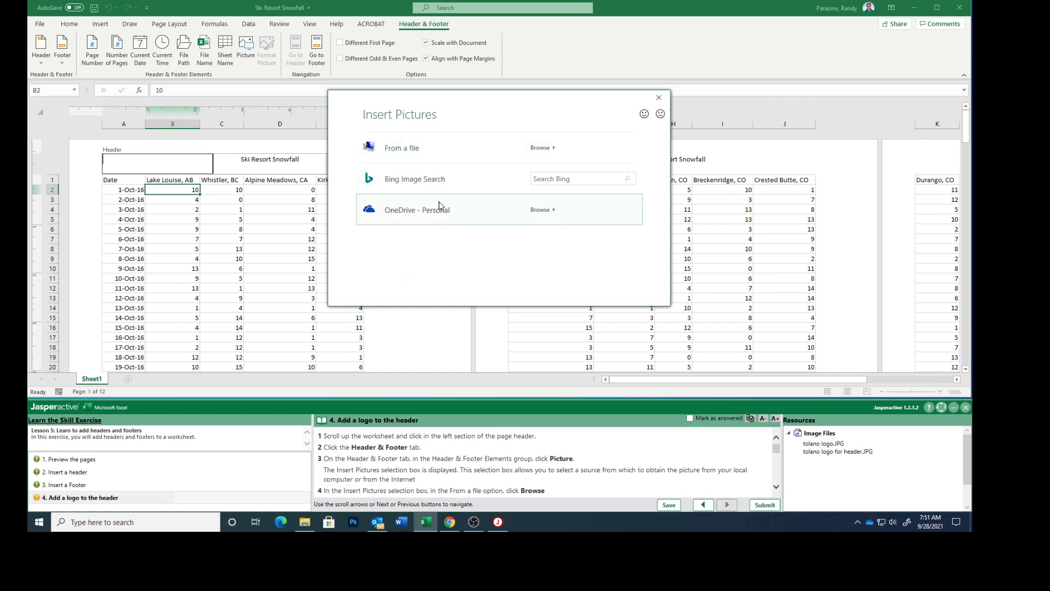
scroll(449, 470, "down", 1)
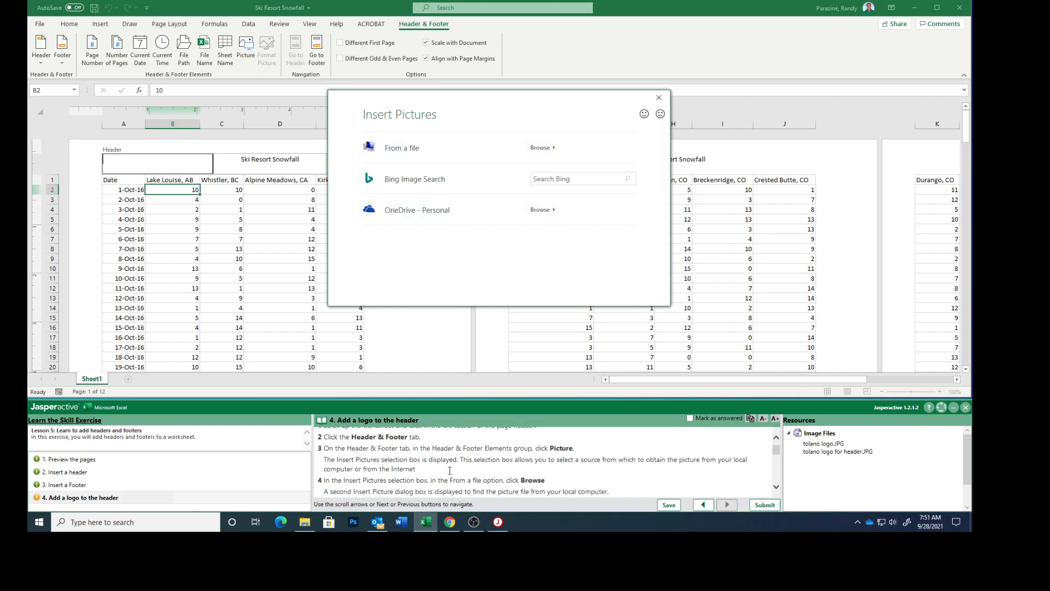
scroll(450, 471, "down", 3)
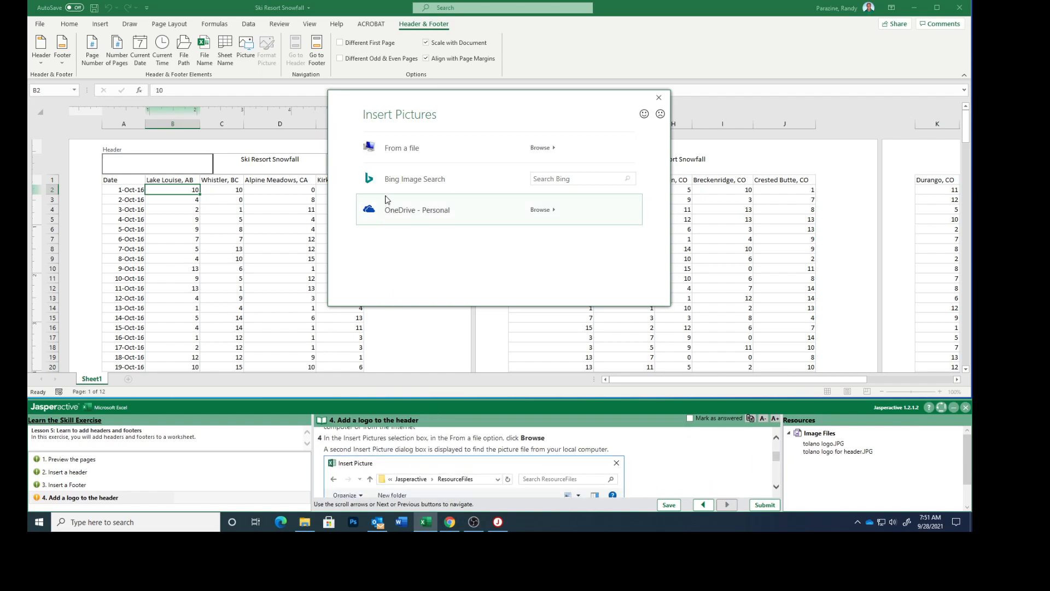
left_click(550, 149)
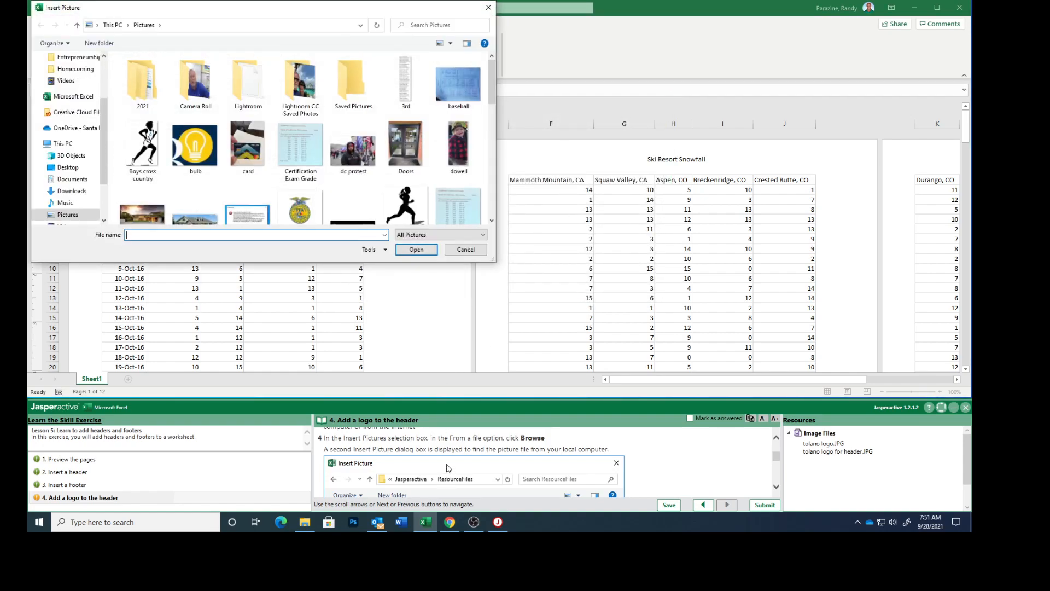
Insert the tolano logo for header picture from Documents\Jasperactive\ResourceFiles into the left header section and return to the worksheet cells.
scroll(448, 468, "down", 3)
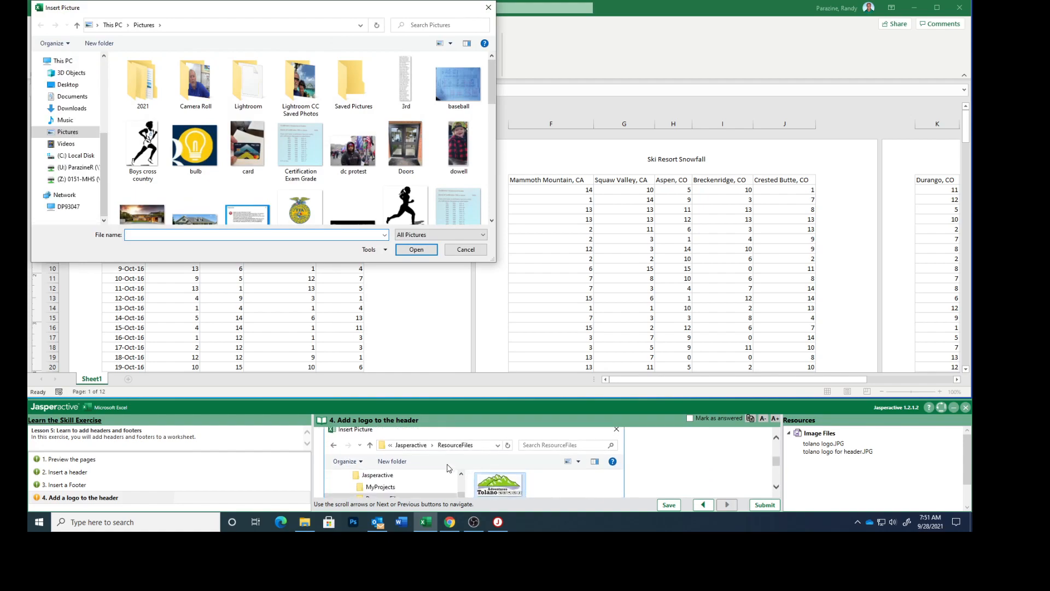
scroll(447, 466, "down", 5)
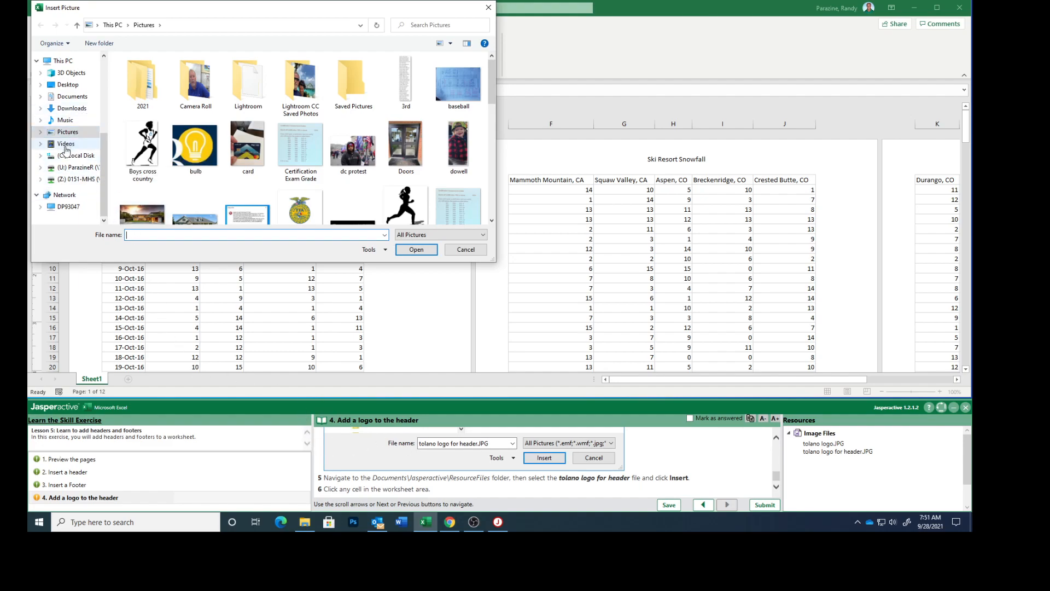
left_click(68, 97)
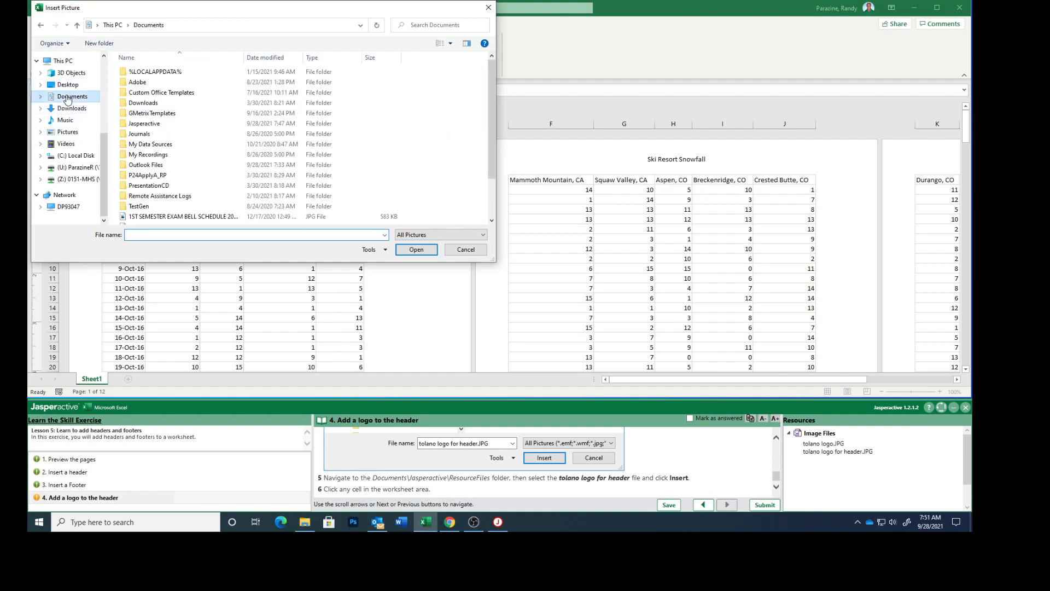
double_click(143, 124)
left_click(152, 85)
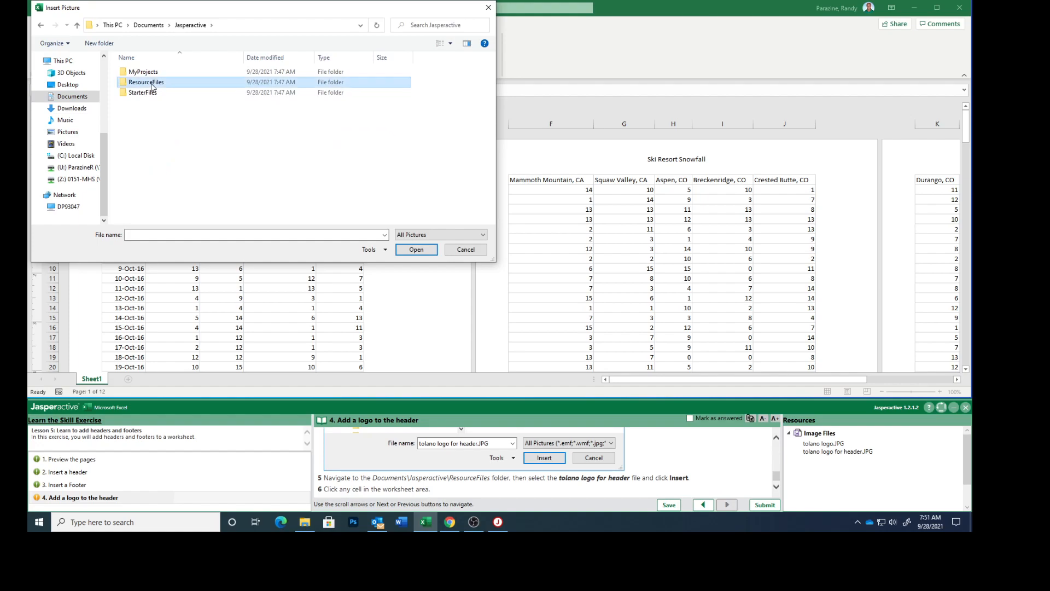
double_click(151, 85)
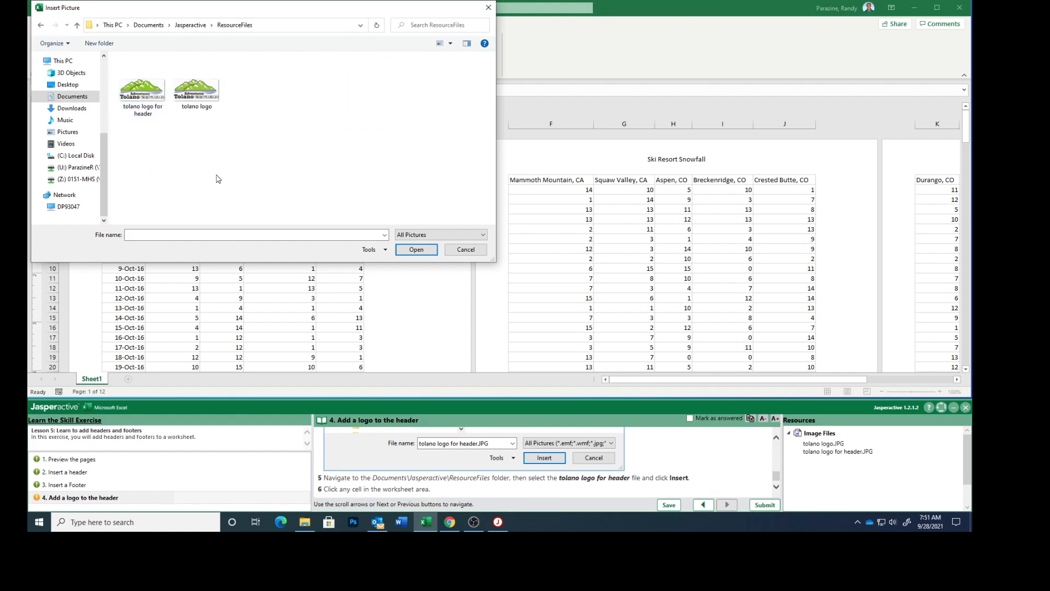
left_click(144, 98)
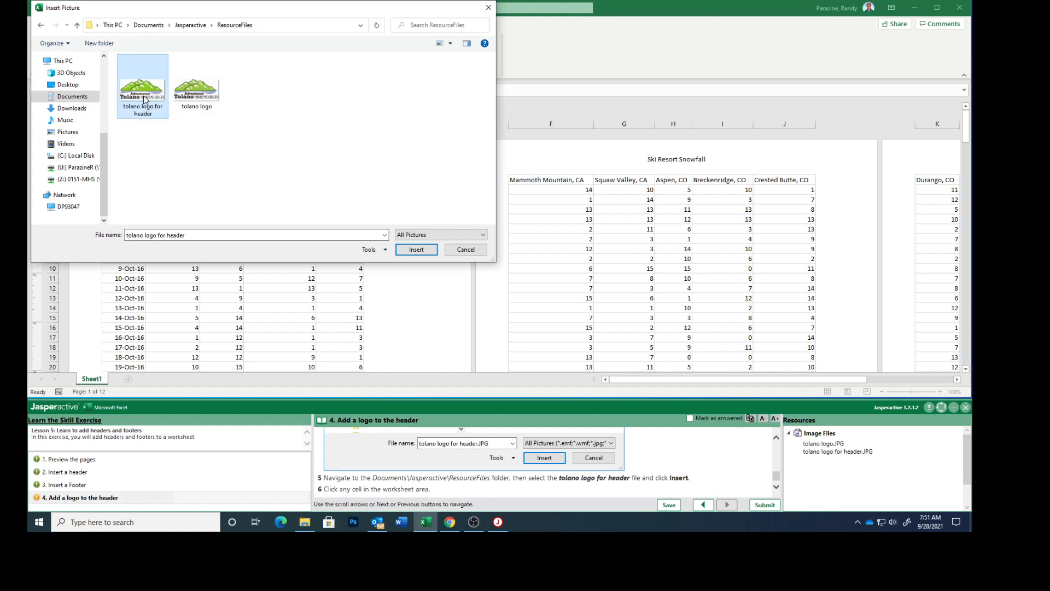
left_click(414, 251)
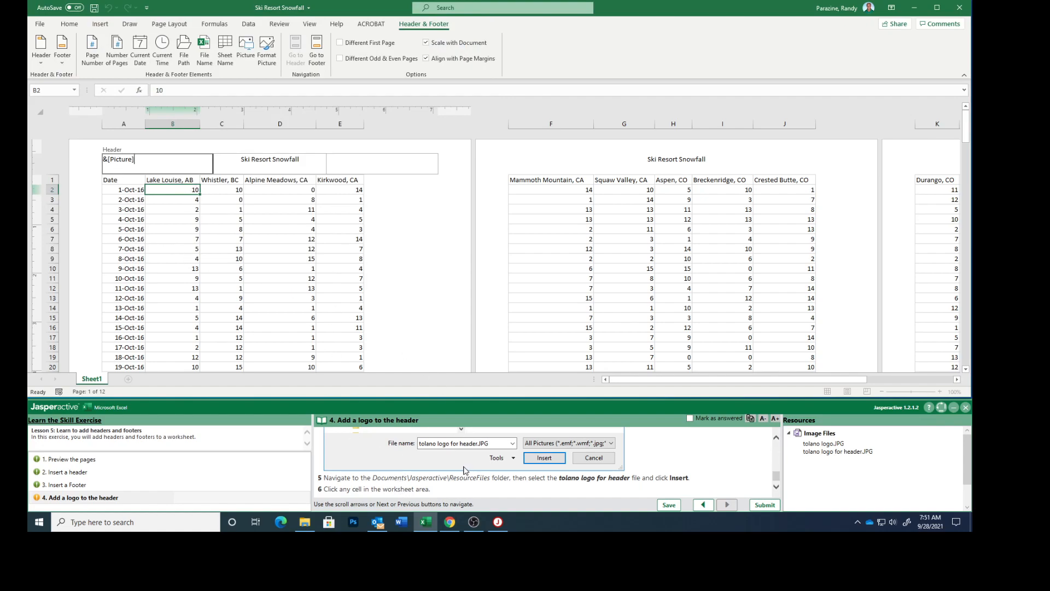
left_click(238, 265)
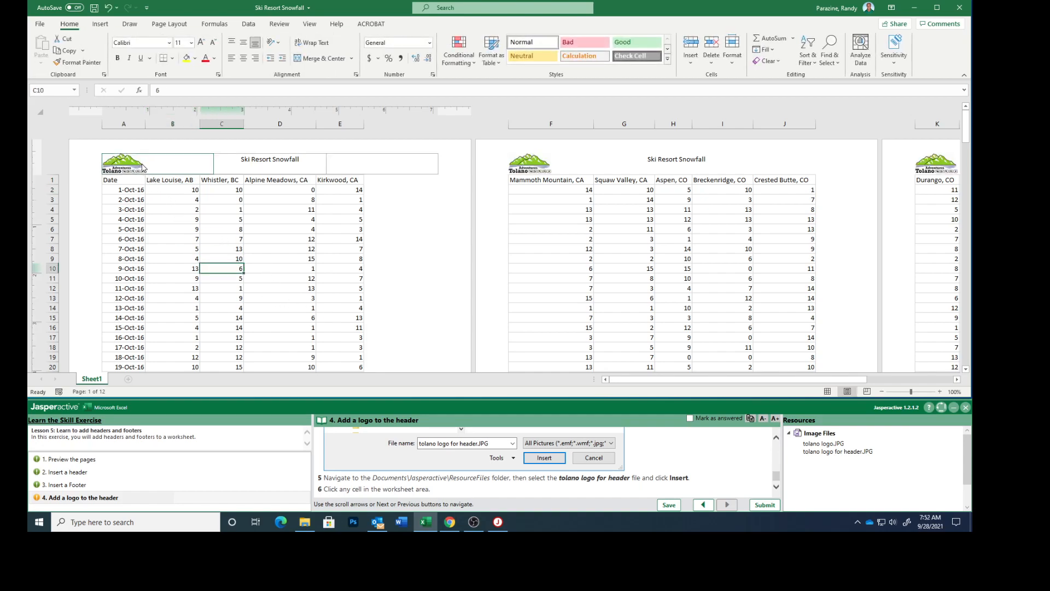
Reopen the left header section to view its picture code, then return to the worksheet cells.
left_click(158, 160)
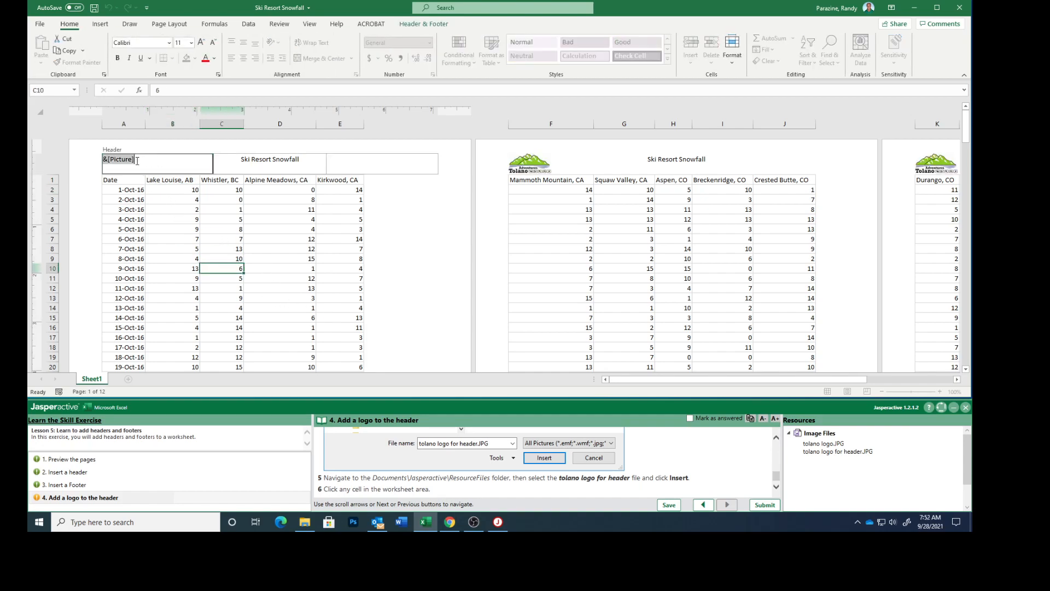
left_click(194, 251)
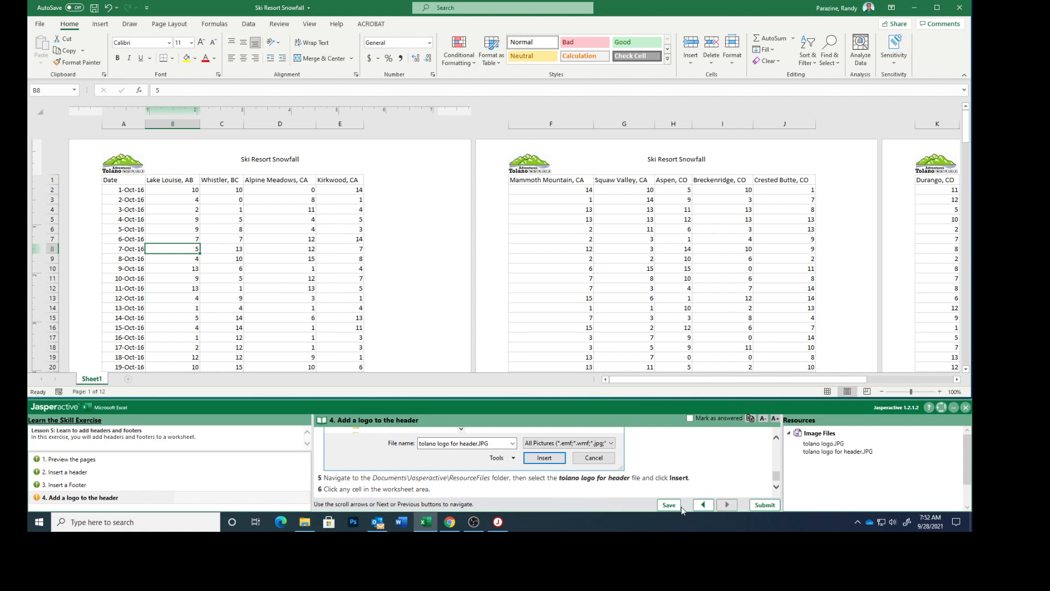
Mark the Add a logo to the header task as answered and submit the exercise results for scoring.
left_click(691, 418)
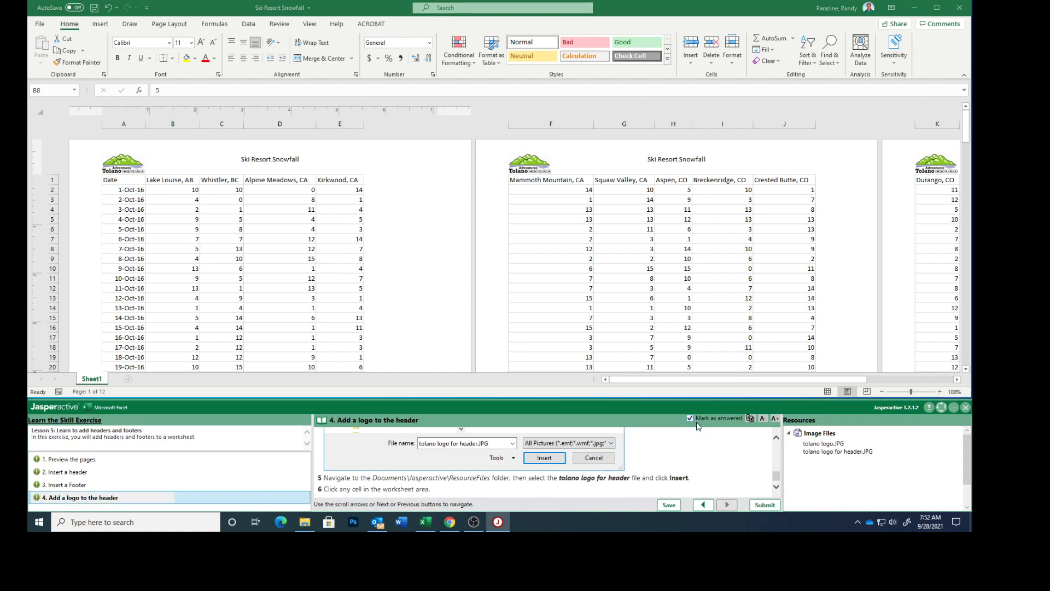
left_click(763, 505)
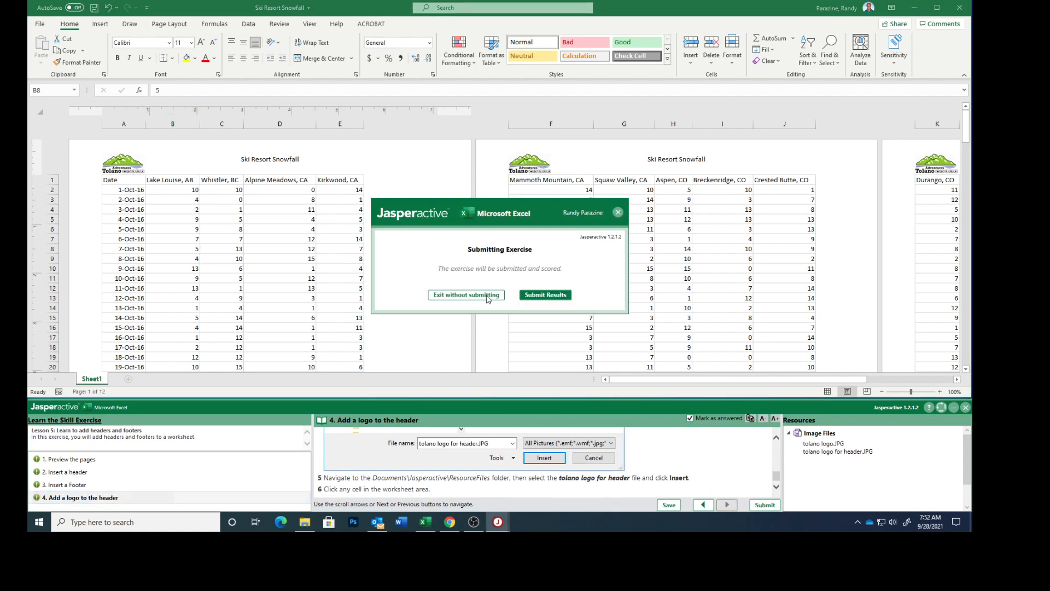
left_click(532, 297)
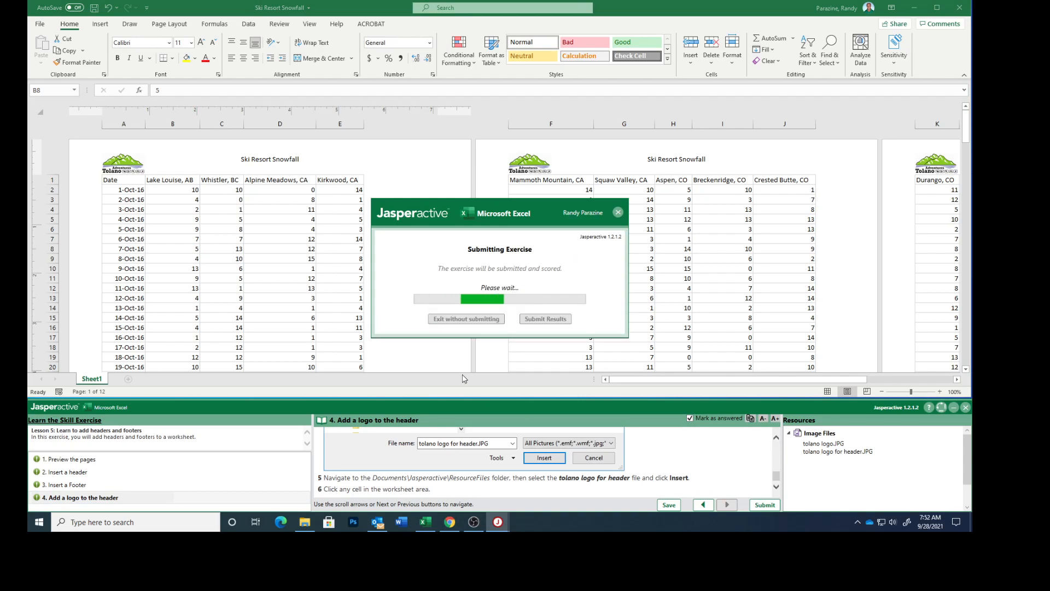